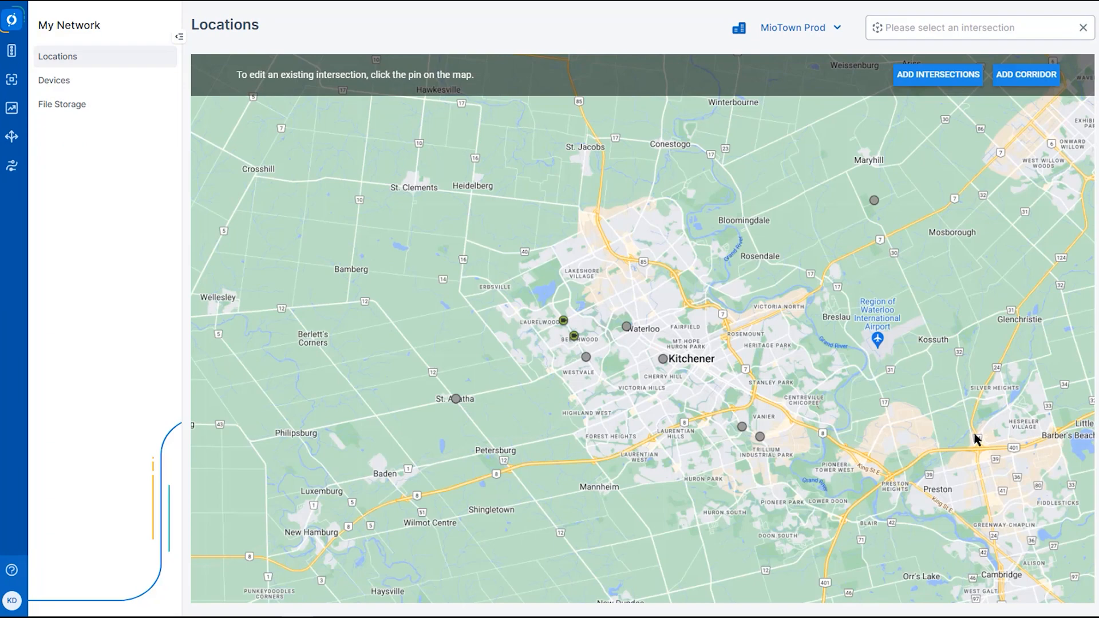
Step: Search the detection locations for "yel" and open the YELLOWZZ location's detection configuration
left_click(14, 86)
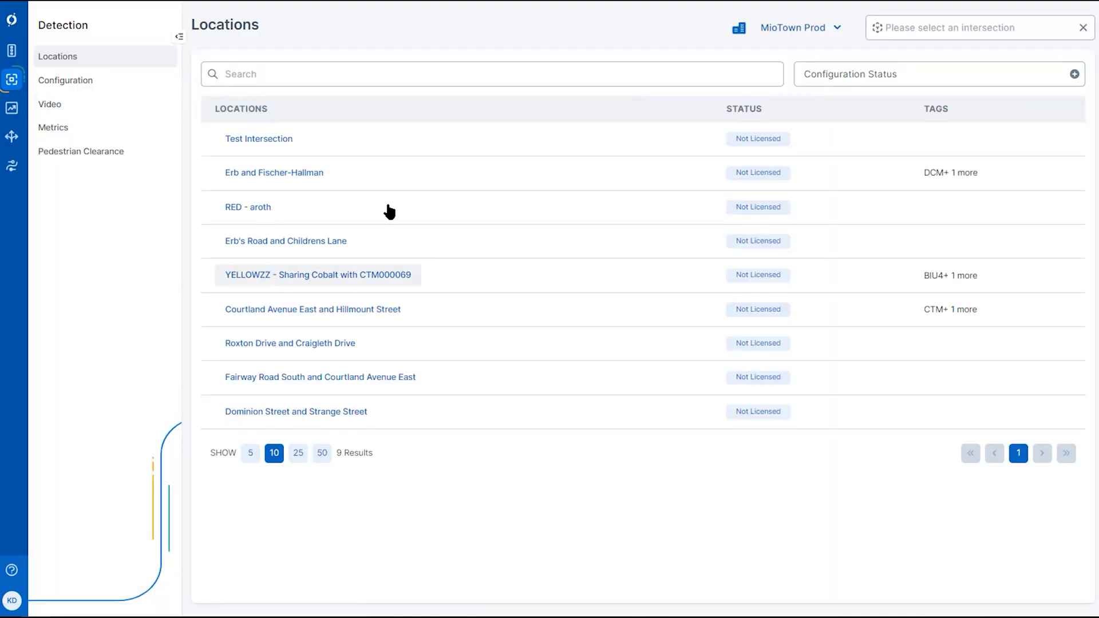
left_click(521, 74)
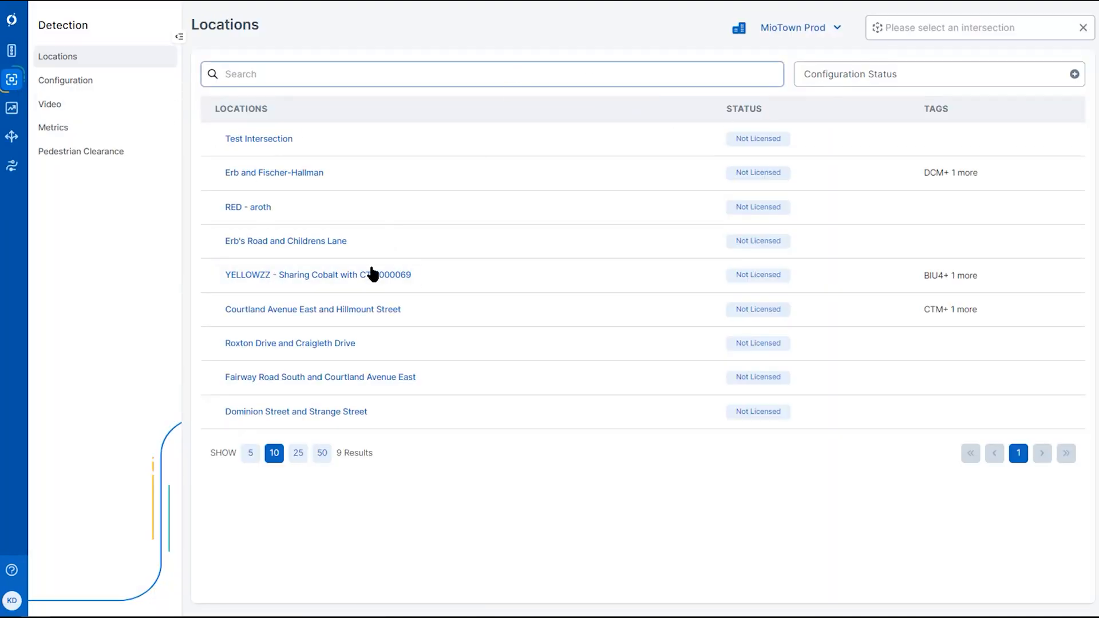
type("yel")
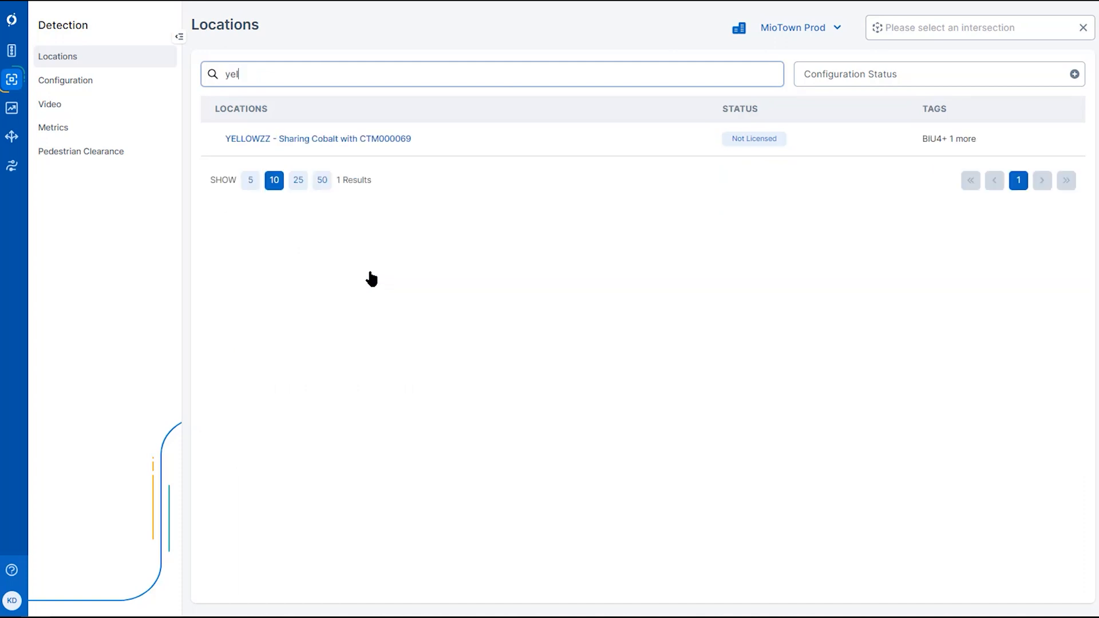
left_click(326, 140)
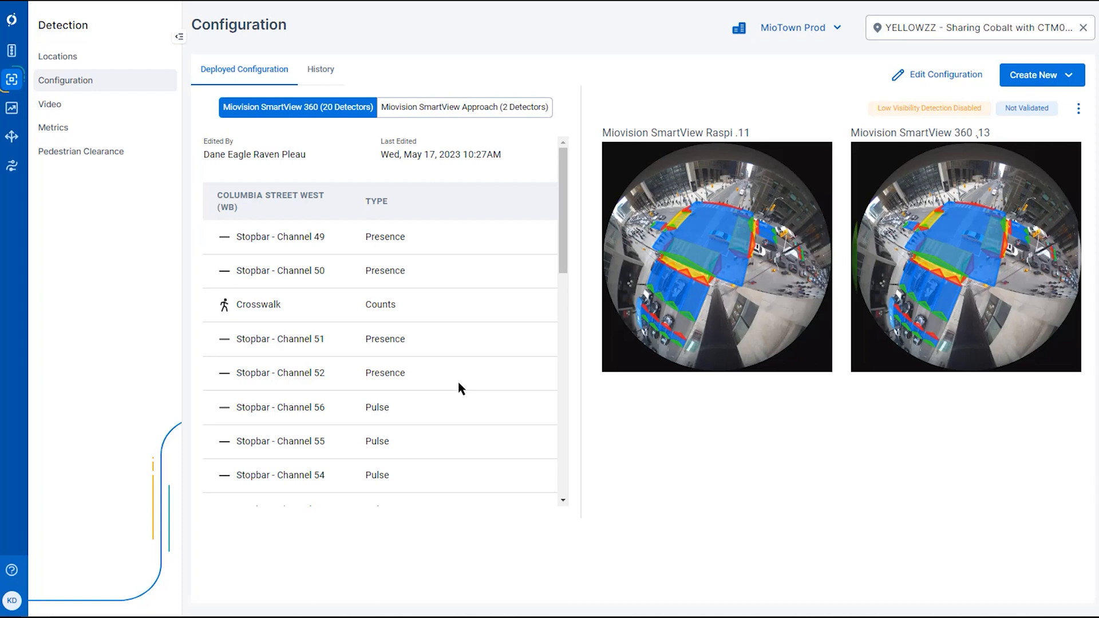
Step: Create a new configuration and align the camera's point-below dot with the scene's vertical edges, near the top of the pole
left_click(1030, 75)
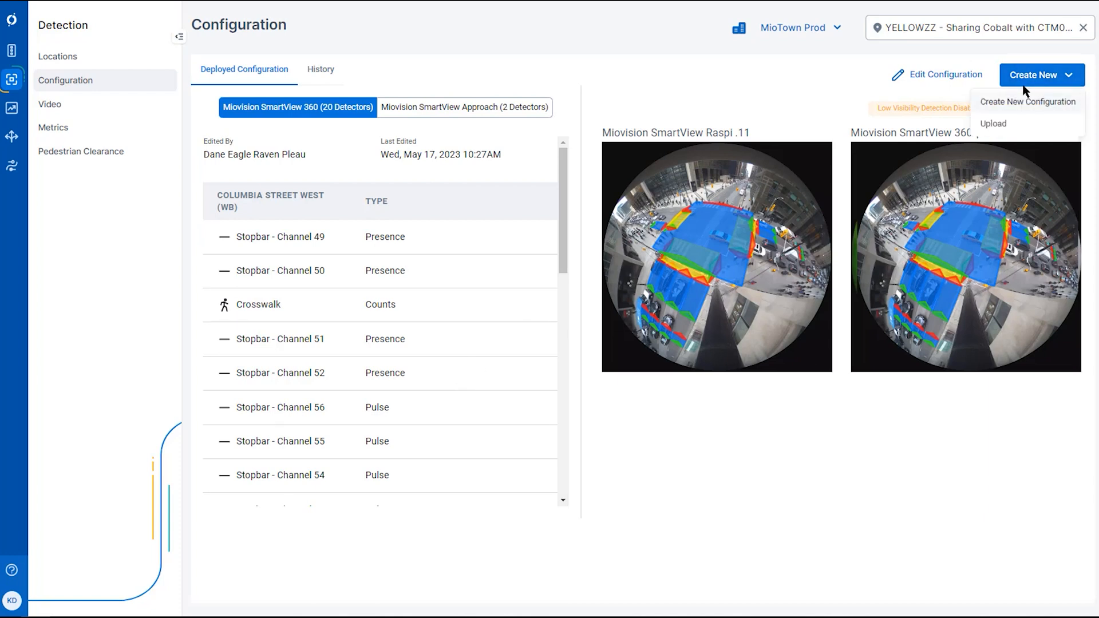
left_click(1022, 103)
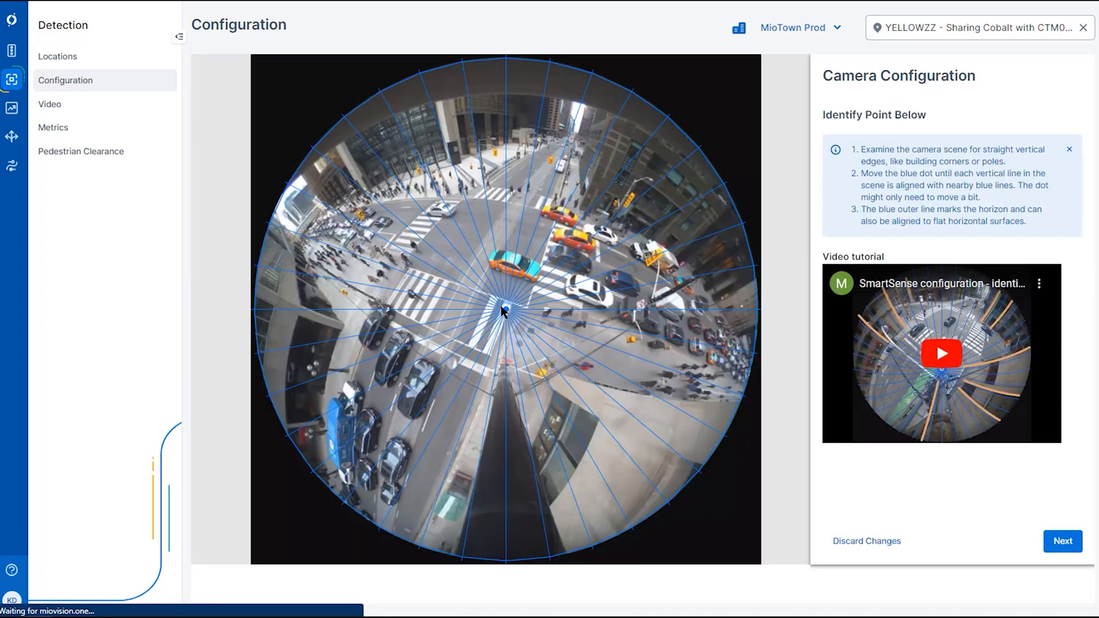
left_click_drag(501, 313, 502, 358)
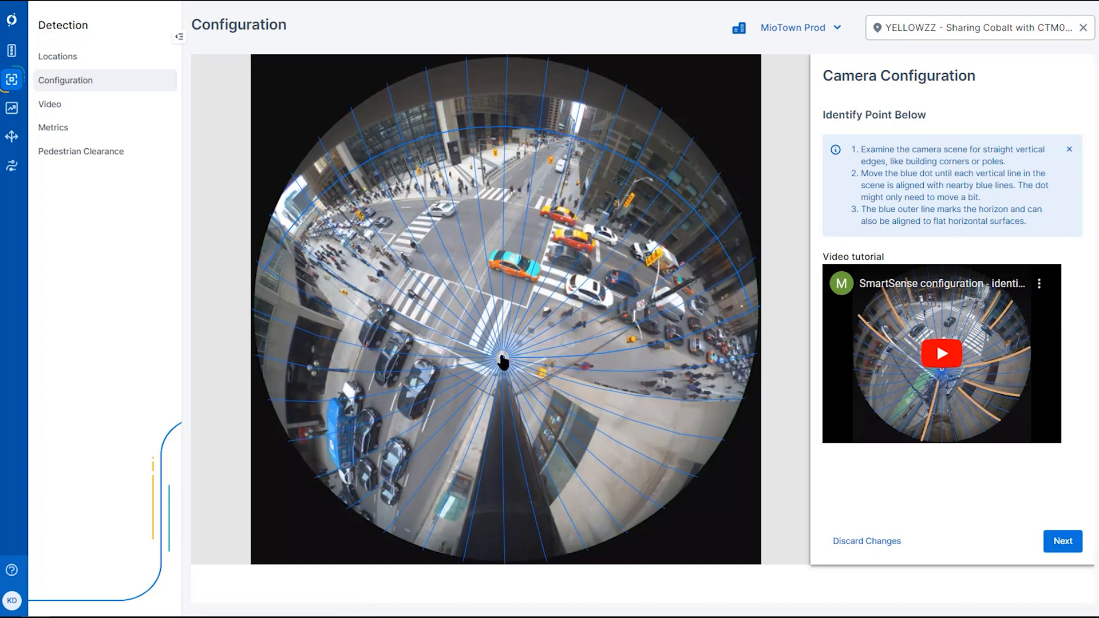
left_click(1062, 541)
left_click(1062, 541)
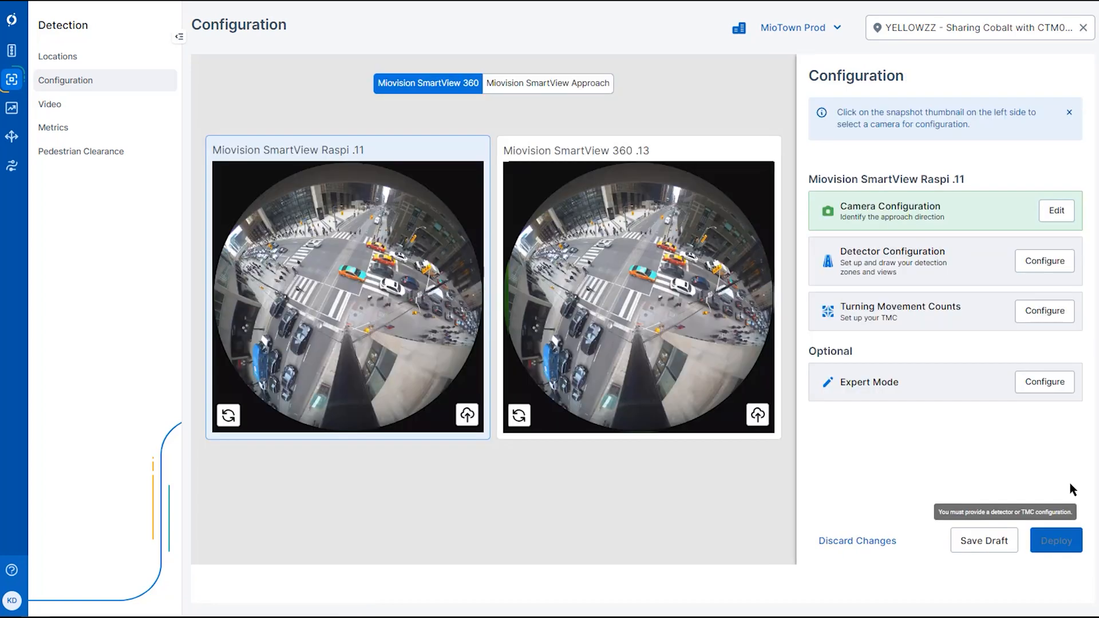
Step: Start the detector configuration and create a zoomed-in view framing the car-filled approach and its crosswalk in the upper-left part of the snapshot
left_click(1045, 264)
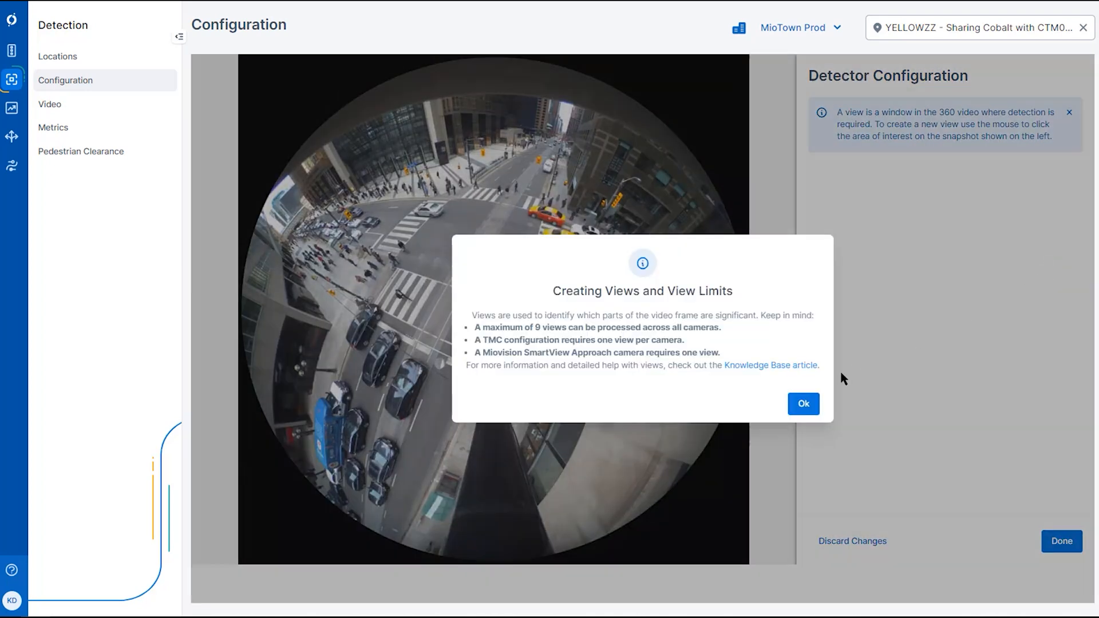
left_click(800, 406)
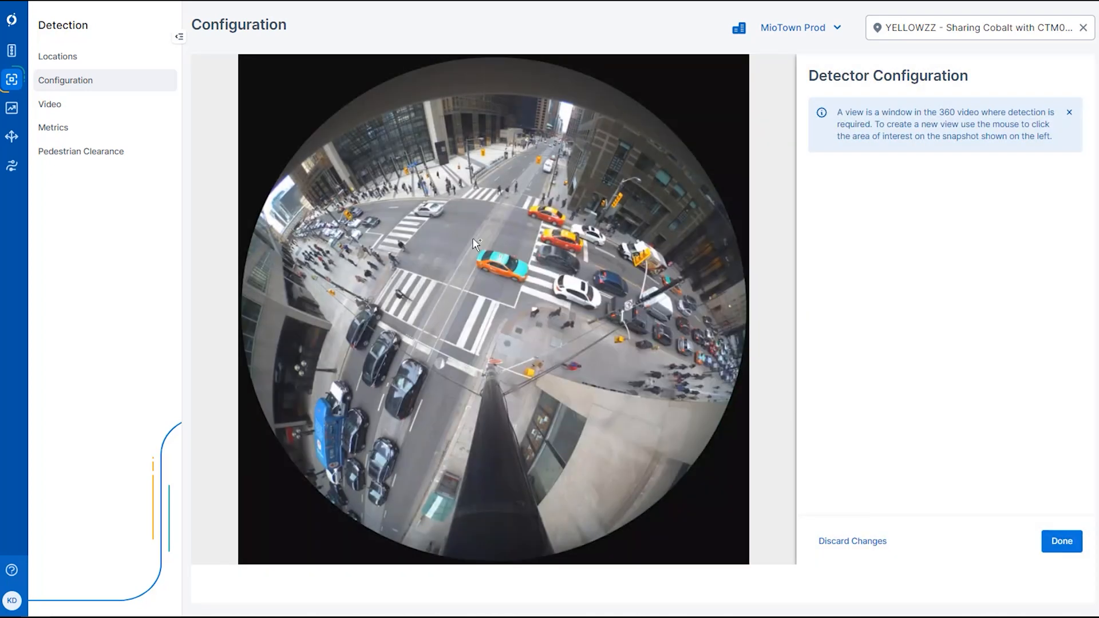
left_click(372, 225)
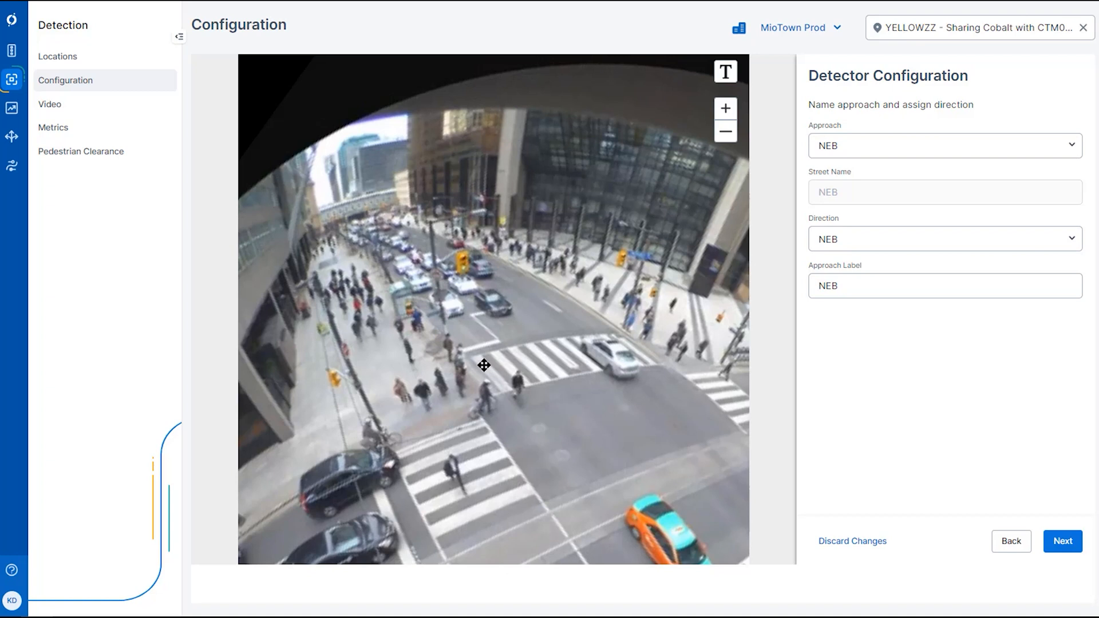
left_click_drag(448, 319, 523, 312)
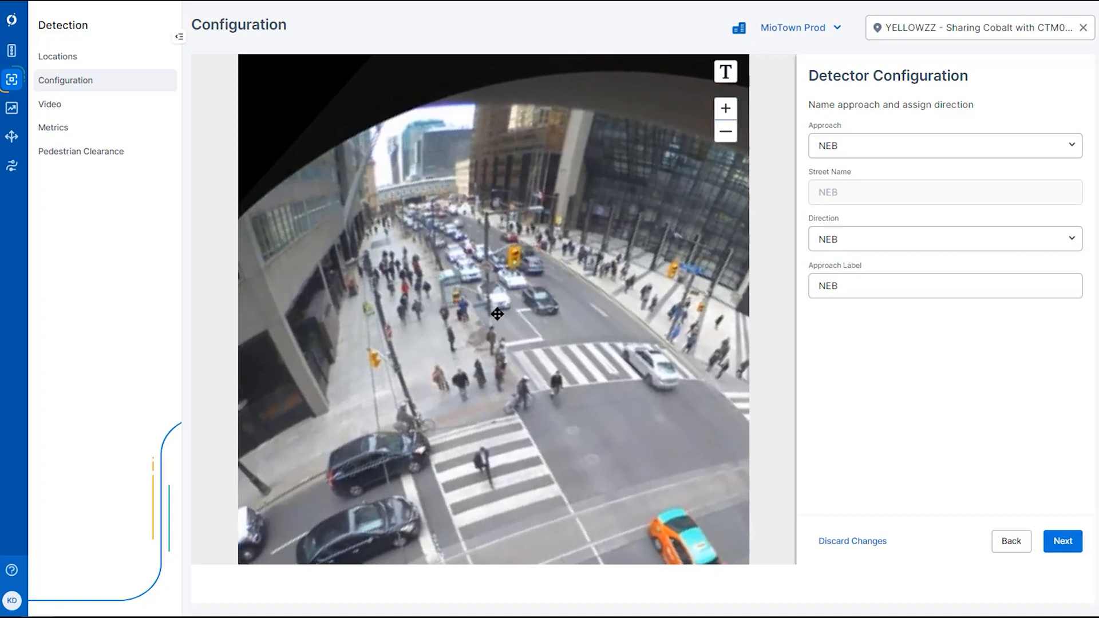
left_click(727, 111)
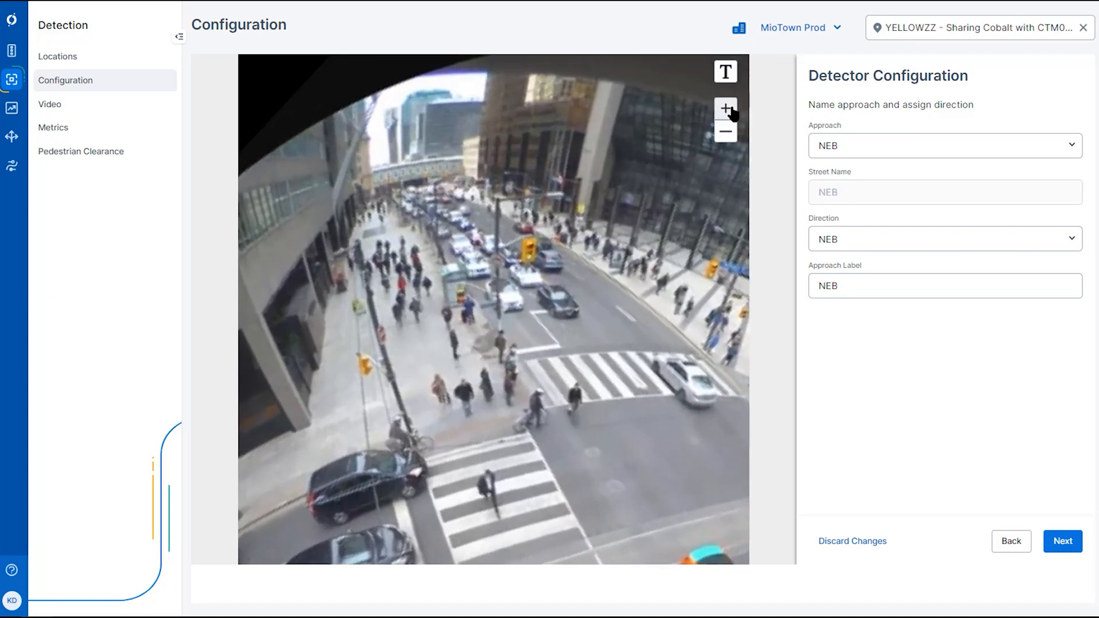
left_click_drag(664, 459, 611, 465)
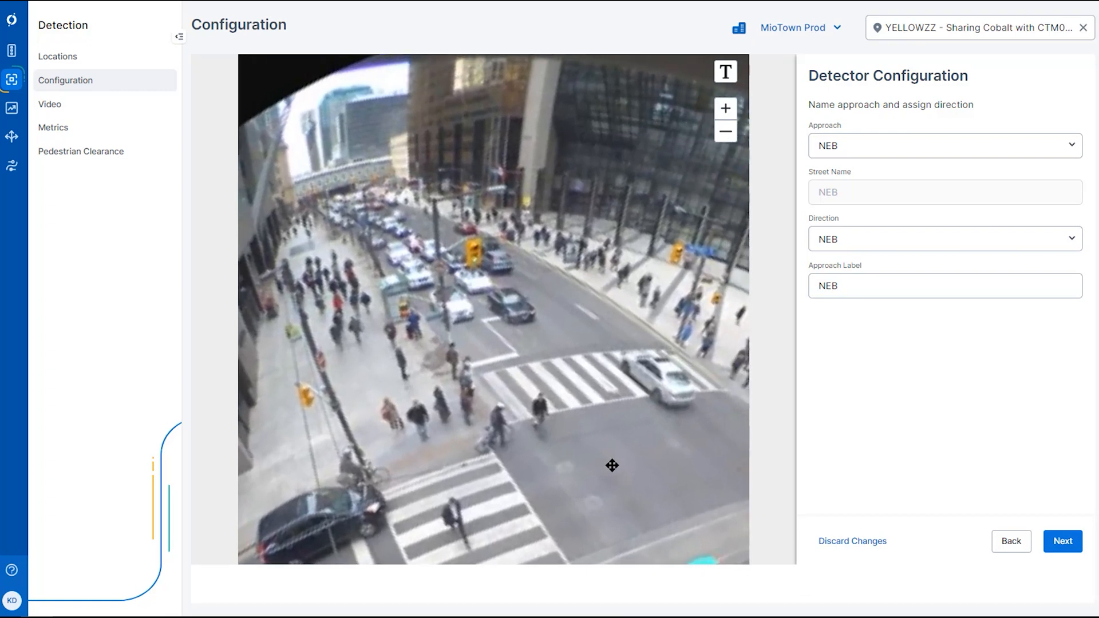
Step: Assign the view to the Fischer-Hallman Road North (NB) approach and proceed to the detector zones
left_click(956, 154)
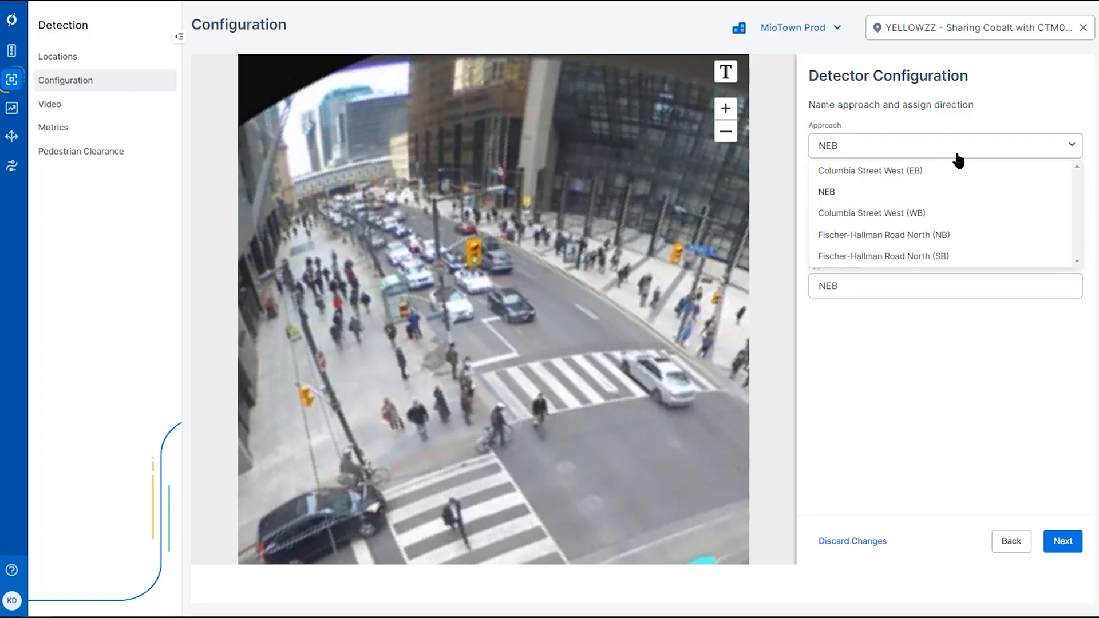
left_click(953, 236)
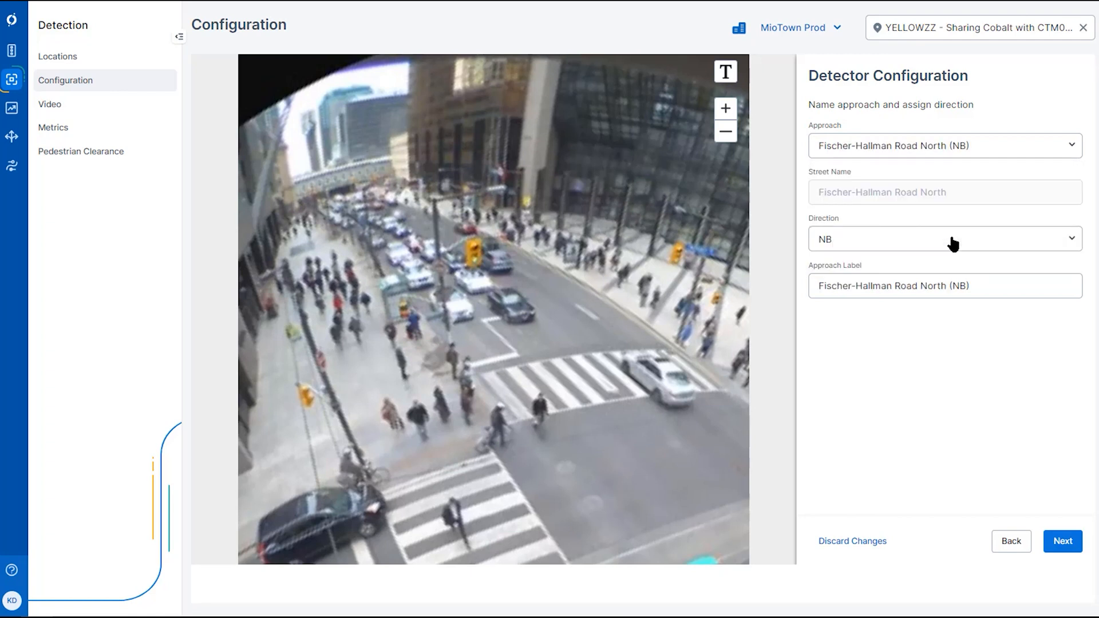
left_click(952, 290)
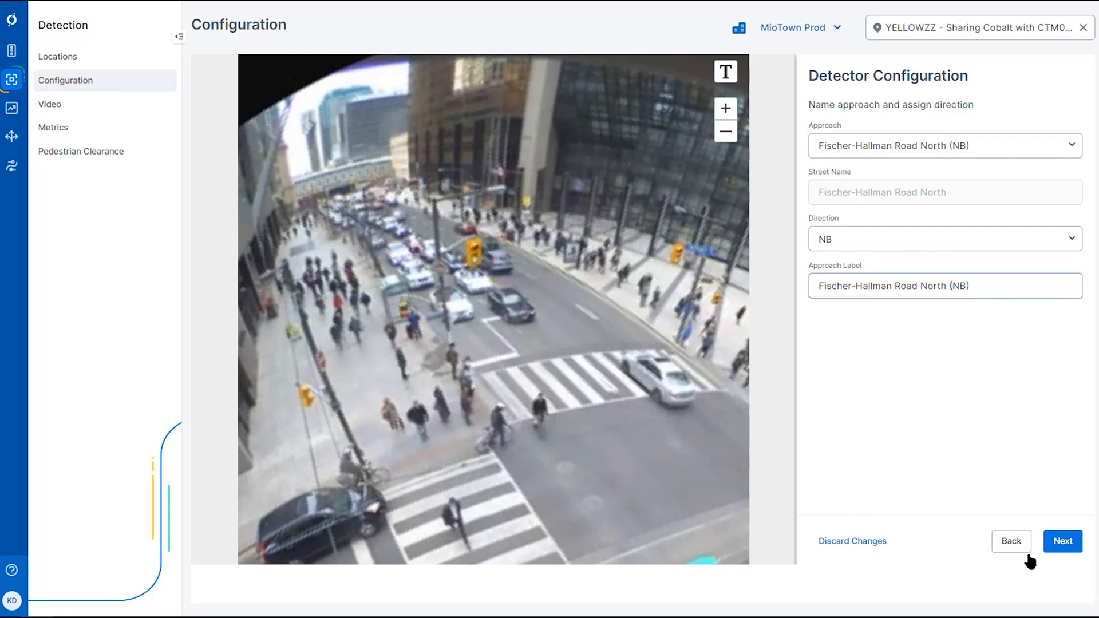
left_click(1064, 542)
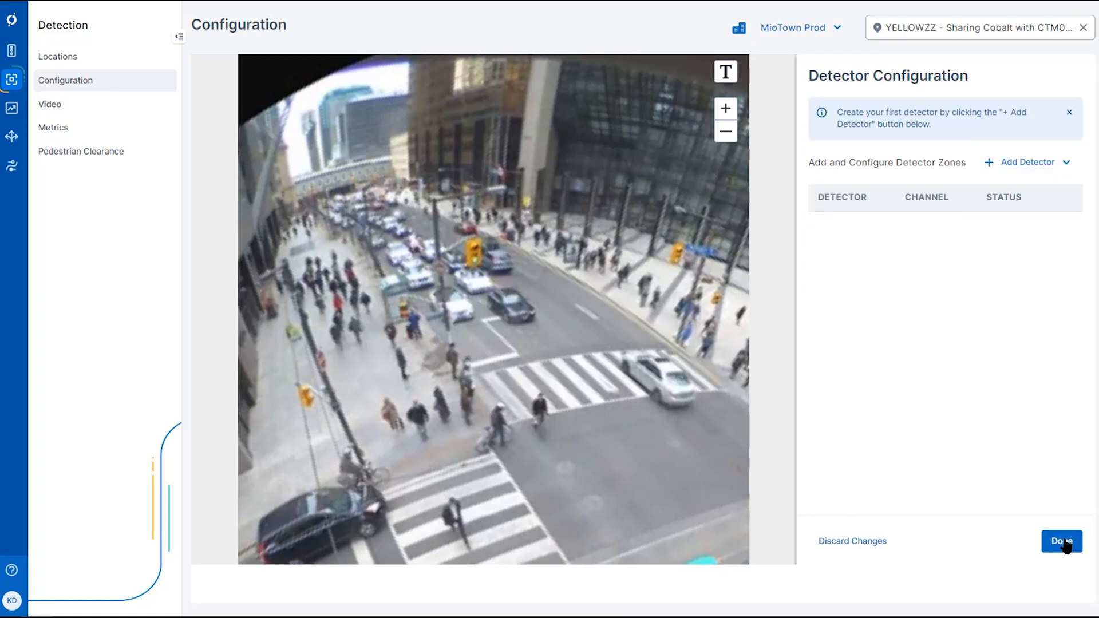
Step: Add a crosswalk detector and reshape its four corners to cover the striped crosswalk in front of the approach's stop line
left_click(1016, 163)
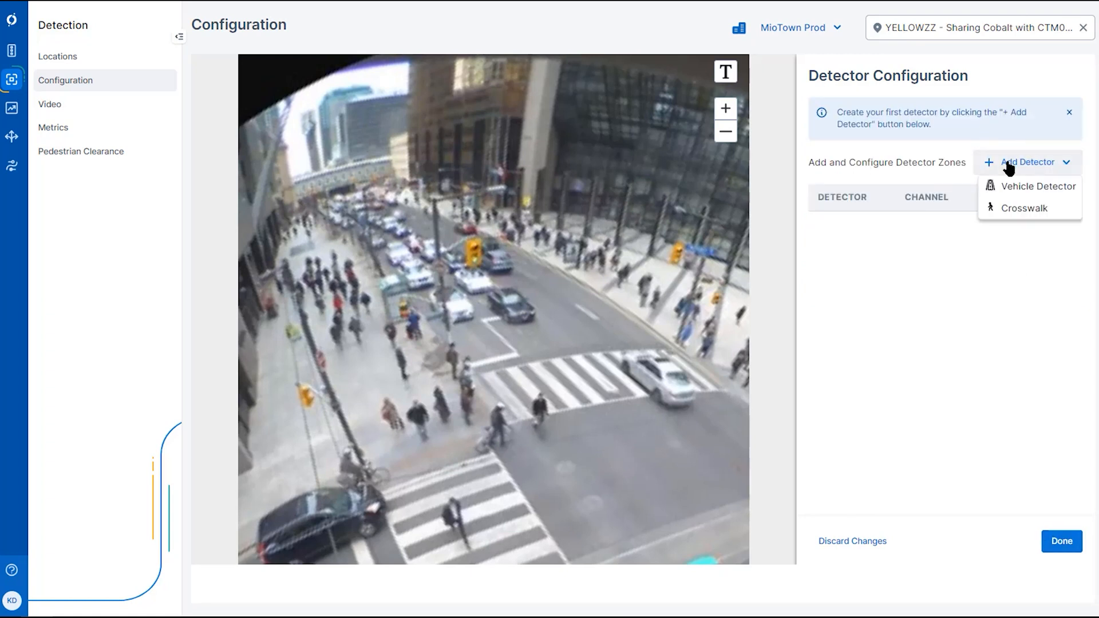
left_click(1021, 210)
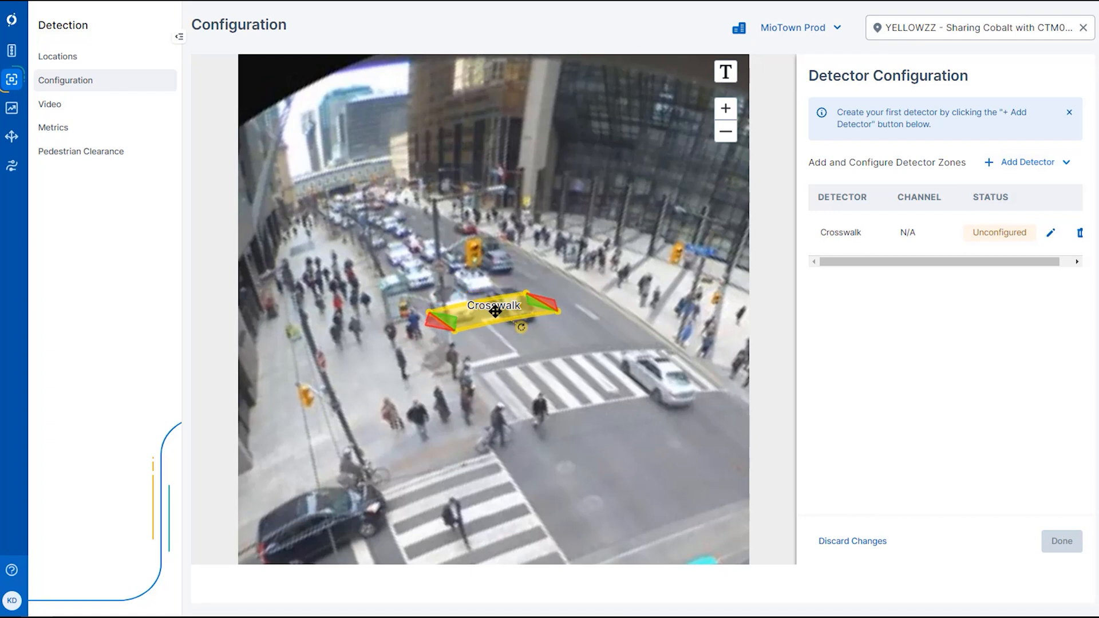
left_click_drag(490, 309, 604, 377)
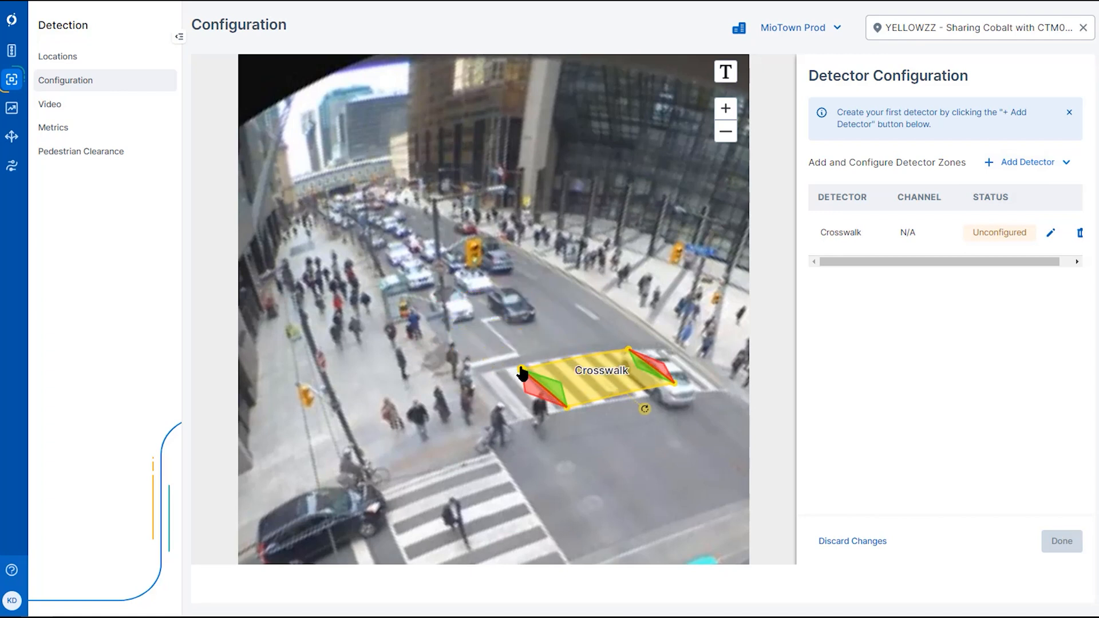
left_click_drag(522, 372, 468, 374)
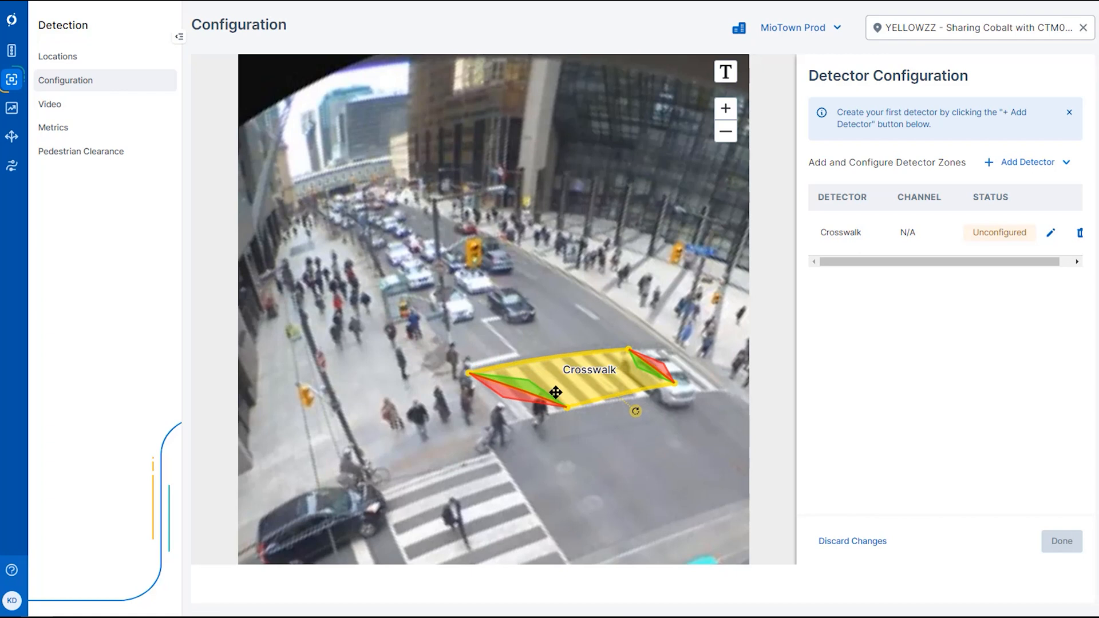
left_click_drag(566, 411, 506, 427)
left_click_drag(628, 350, 668, 338)
left_click_drag(680, 385, 741, 394)
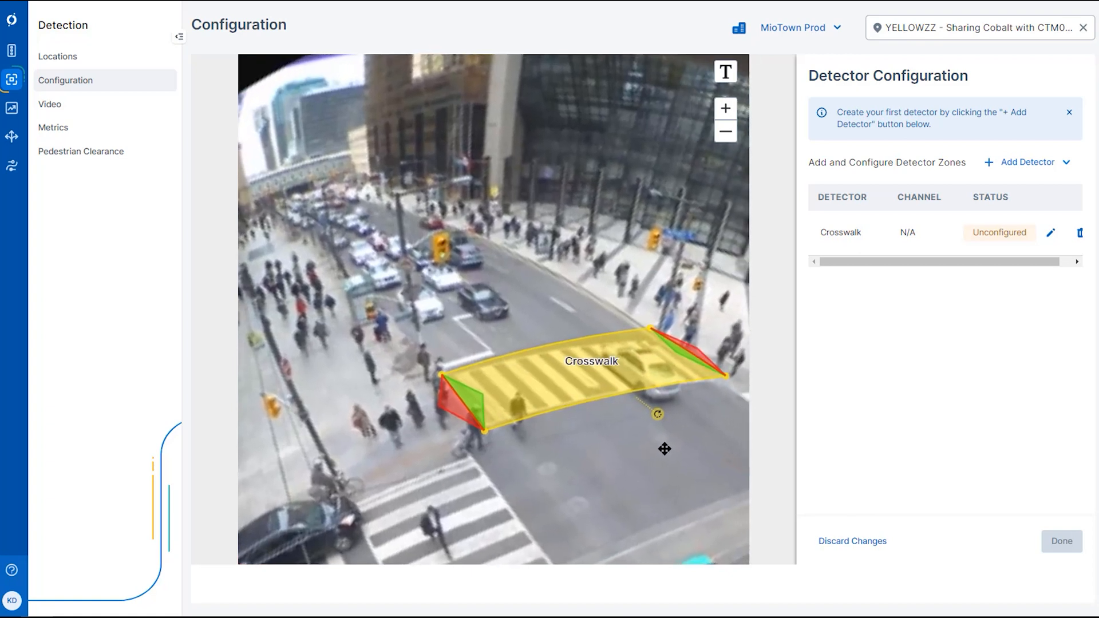
Step: Add a vehicle detector and fit it over the curb lane just behind the crosswalk
left_click(1028, 167)
left_click(1029, 186)
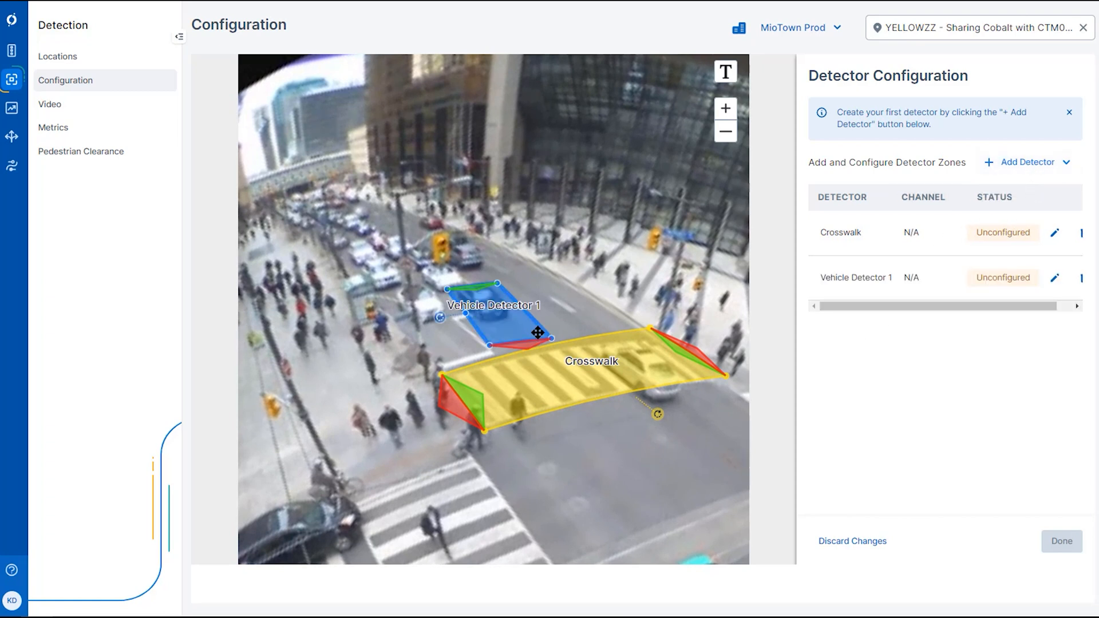
left_click_drag(510, 325, 433, 372)
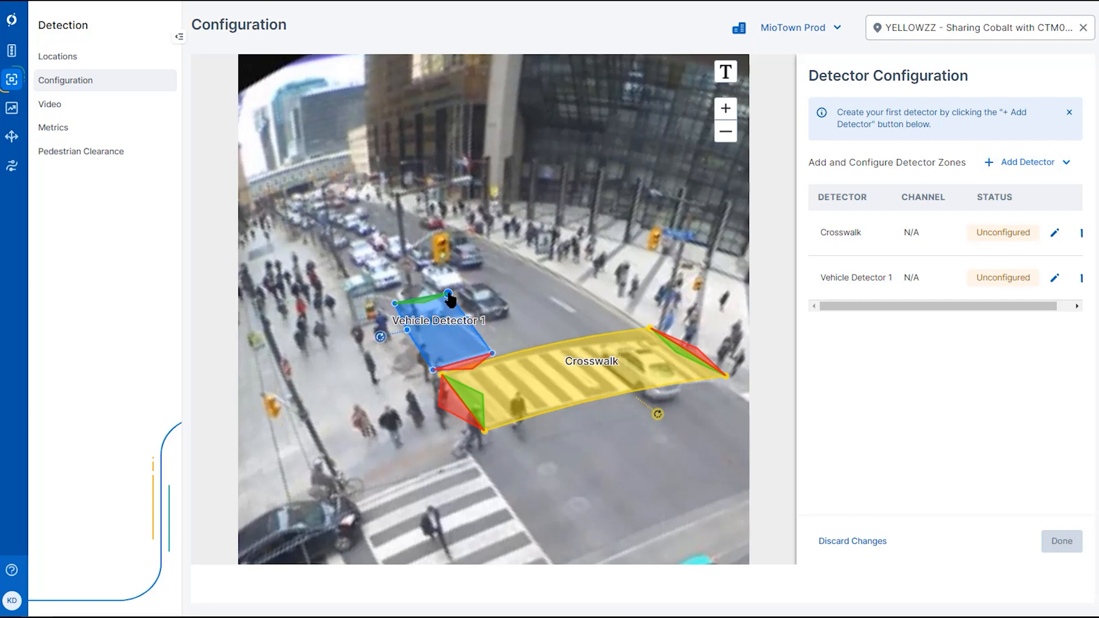
left_click_drag(449, 298, 387, 300)
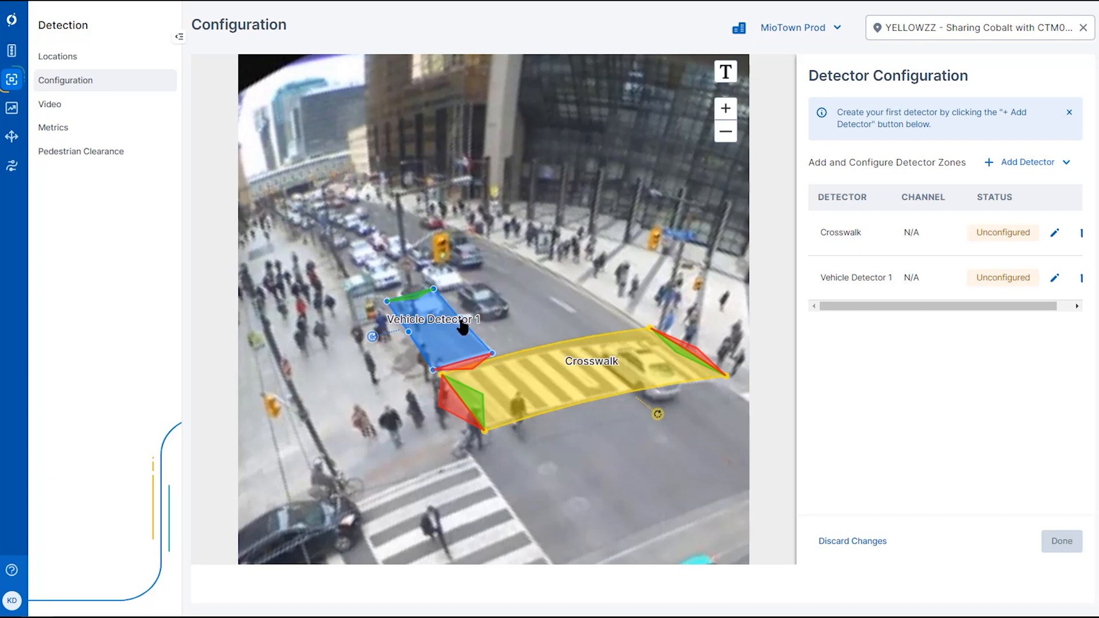
Step: Add a second vehicle detector over the adjacent lane, lining up its corners with the first vehicle detector
left_click(1030, 166)
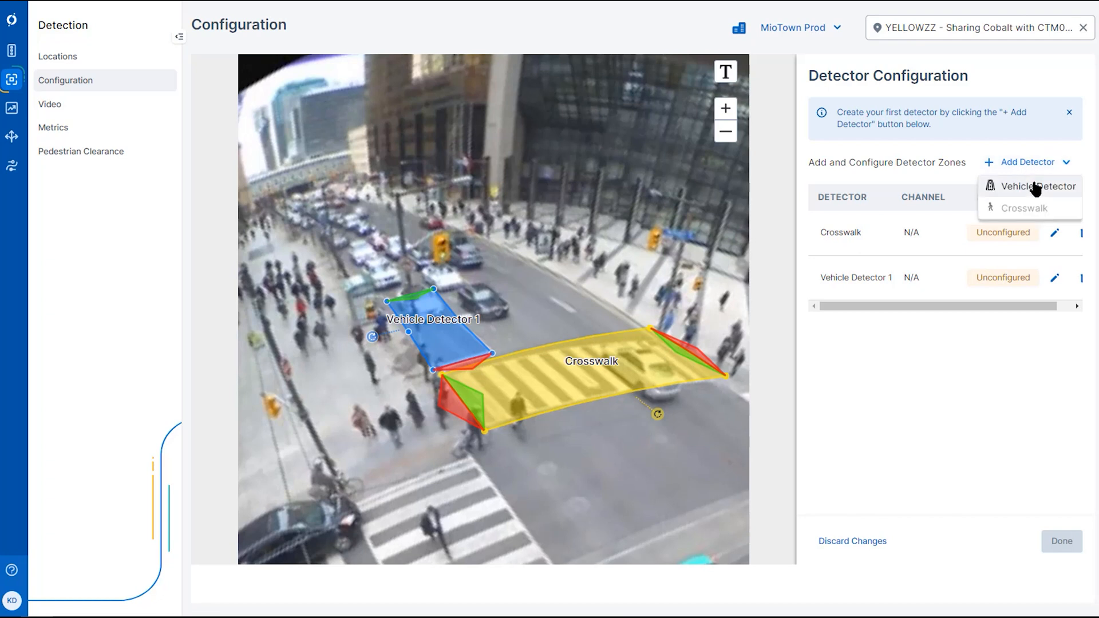
left_click(1030, 184)
left_click_drag(489, 345, 491, 351)
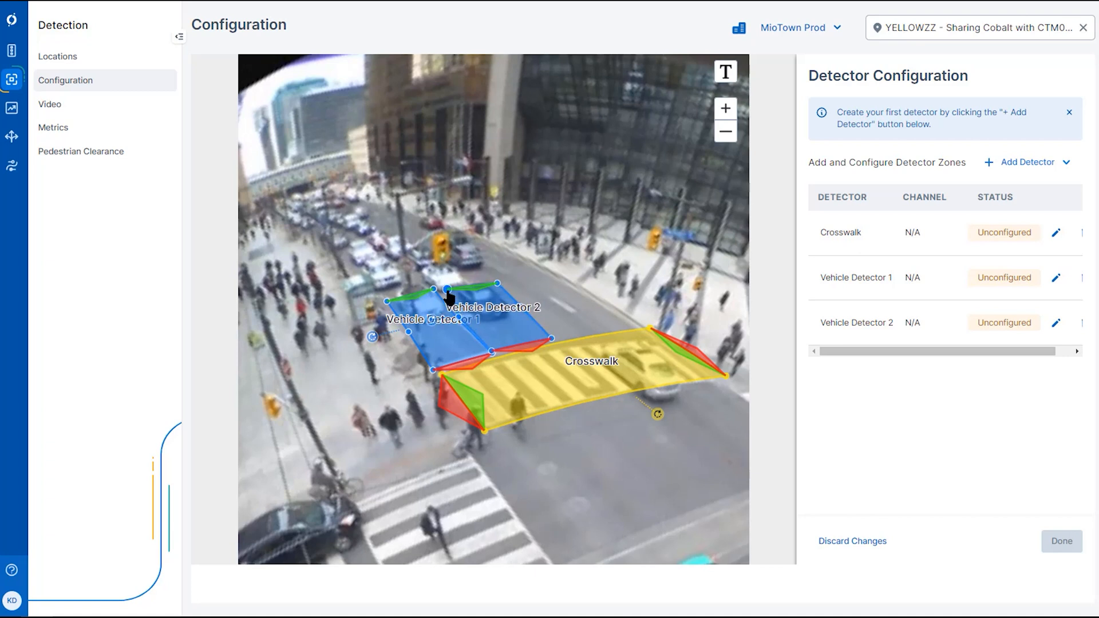
left_click_drag(448, 288, 474, 277)
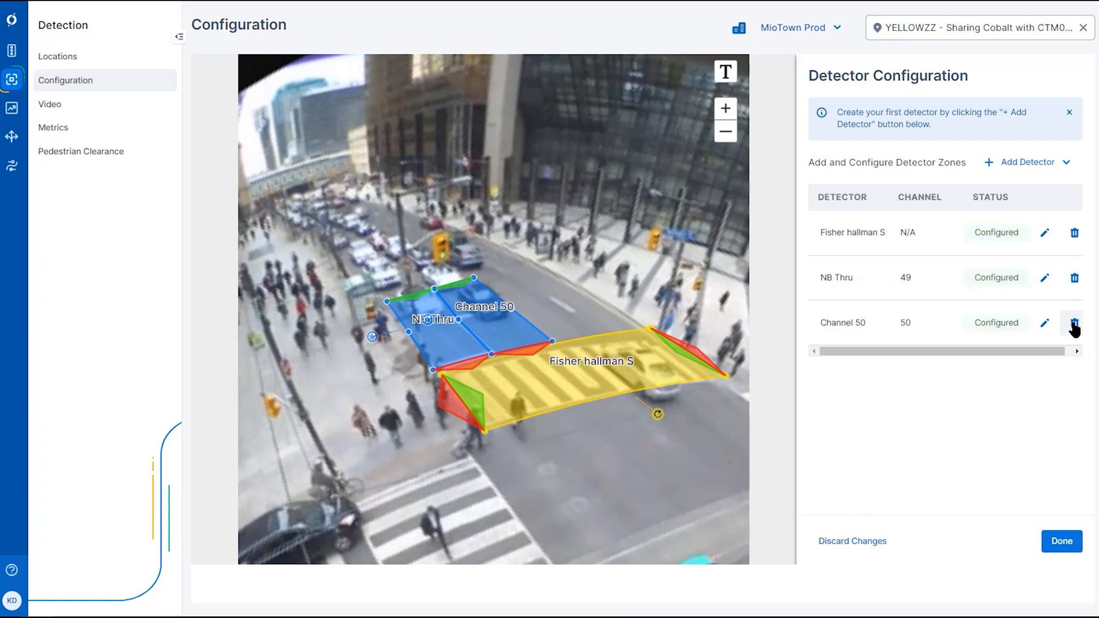
left_click(1073, 324)
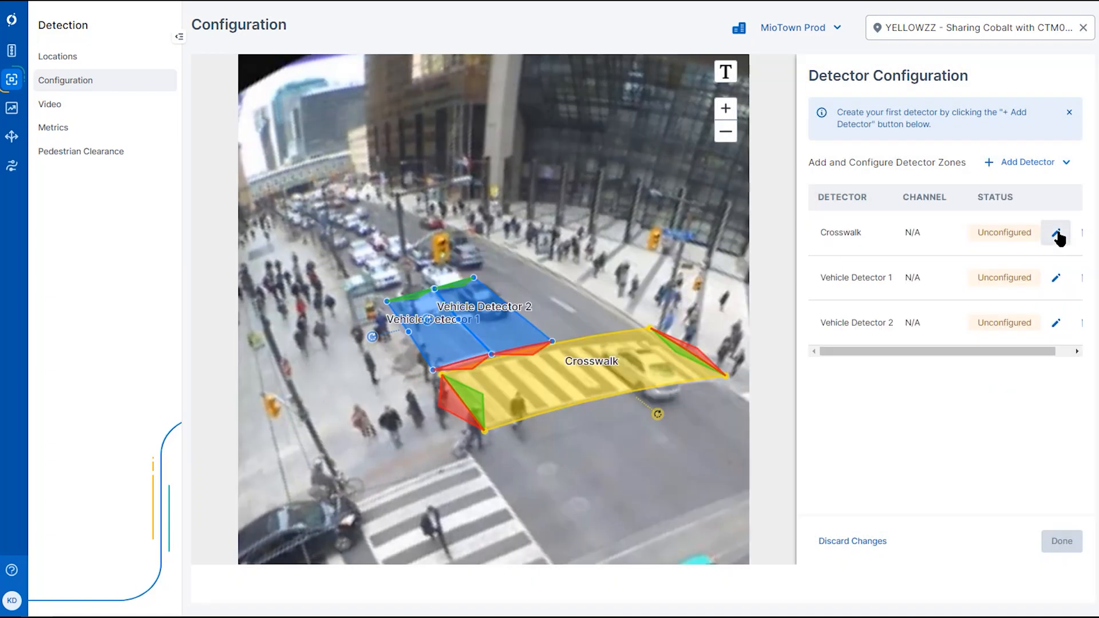
Step: Open the crosswalk detector's zone settings and rename the zone "Fisher hallman S"
left_click(1056, 235)
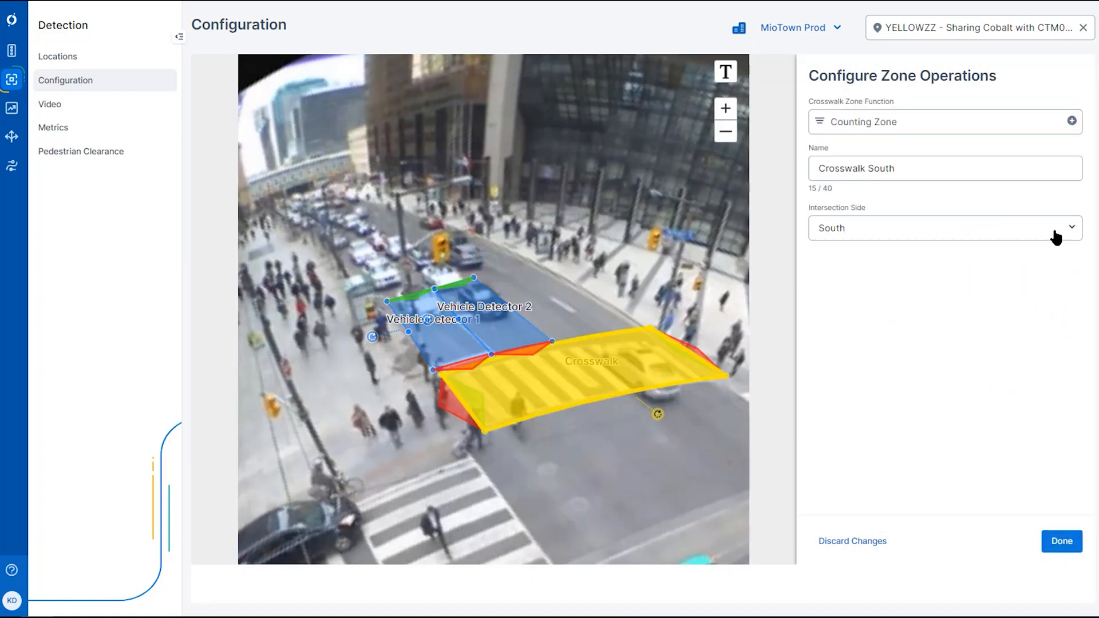
left_click(918, 167)
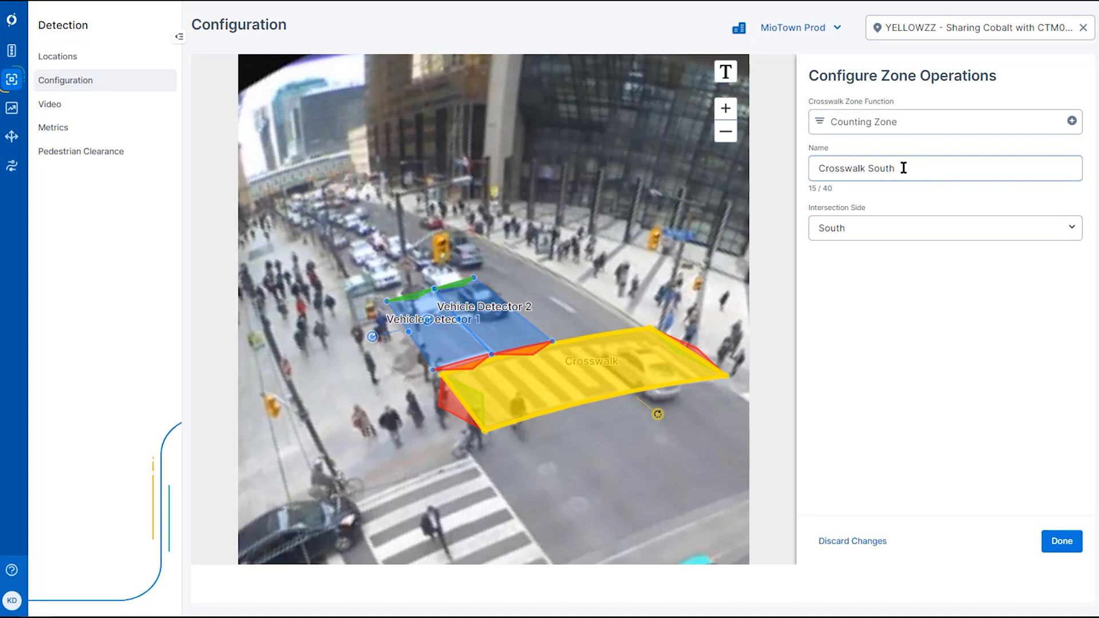
left_click_drag(908, 168, 756, 167)
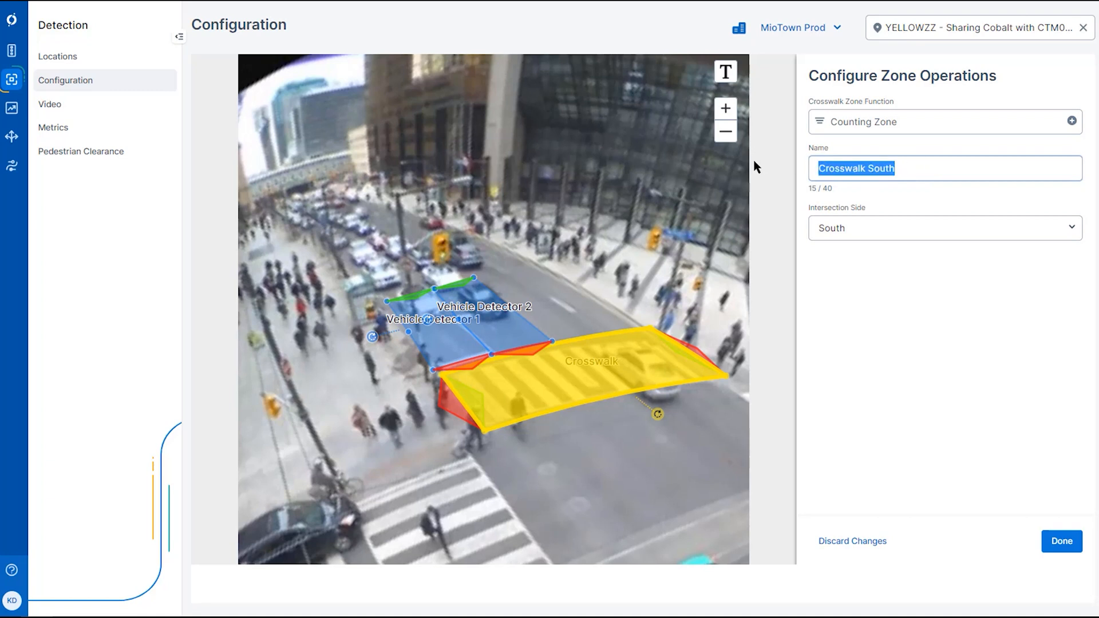
type("Fisher")
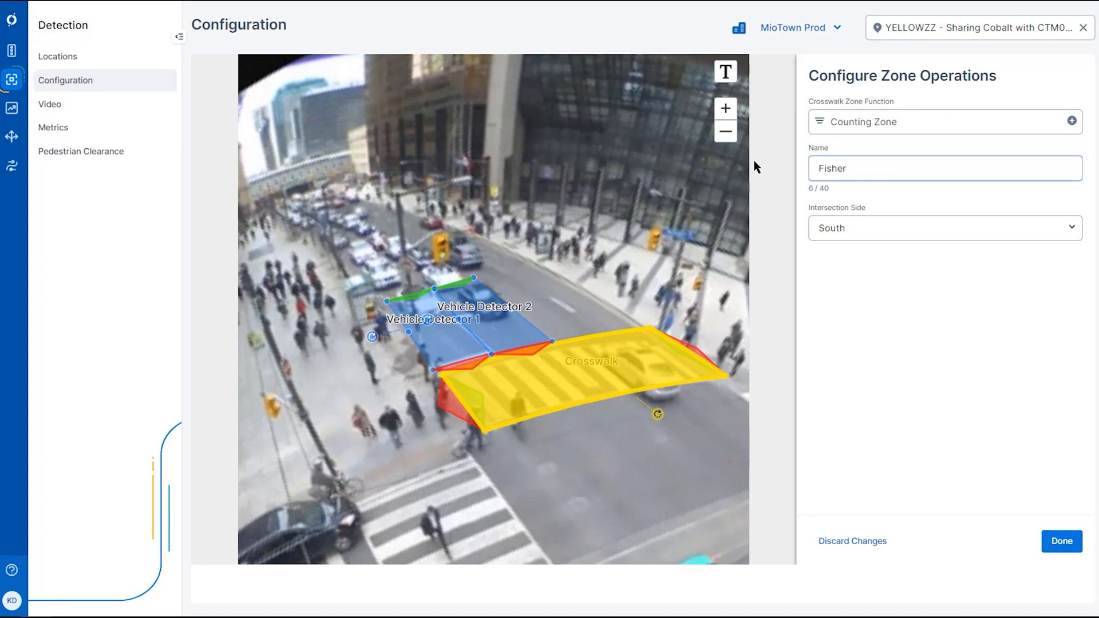
type(" hallman")
type("S")
Step: Keep the crosswalk as a Counting Zone on the South intersection side and save its zone settings
left_click(1018, 121)
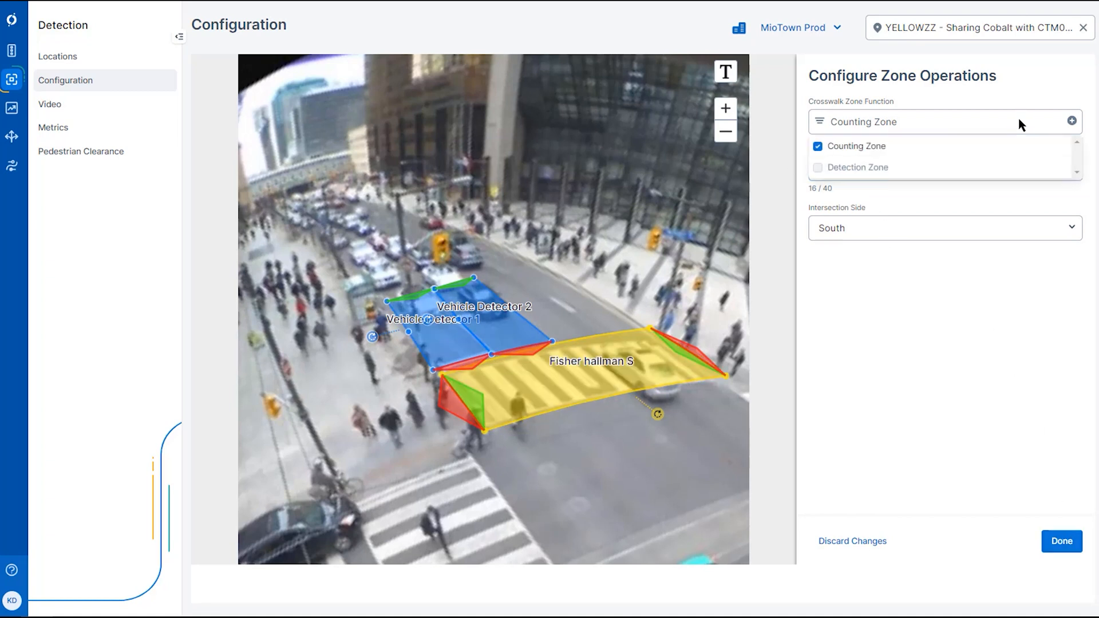
left_click(1018, 121)
left_click(1001, 230)
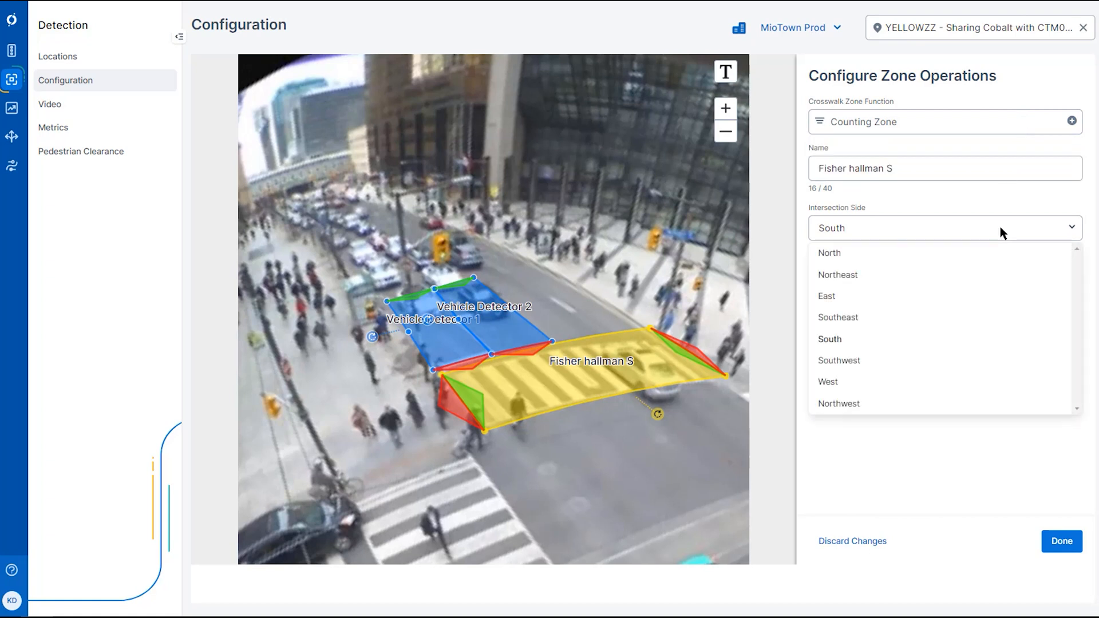
left_click(1000, 227)
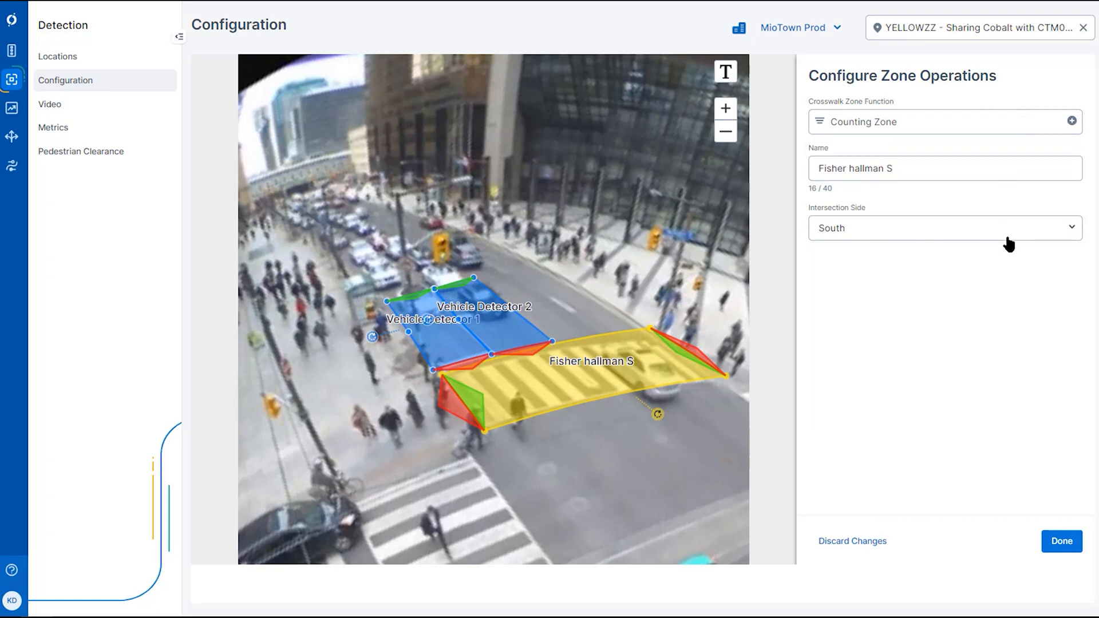
left_click(1060, 541)
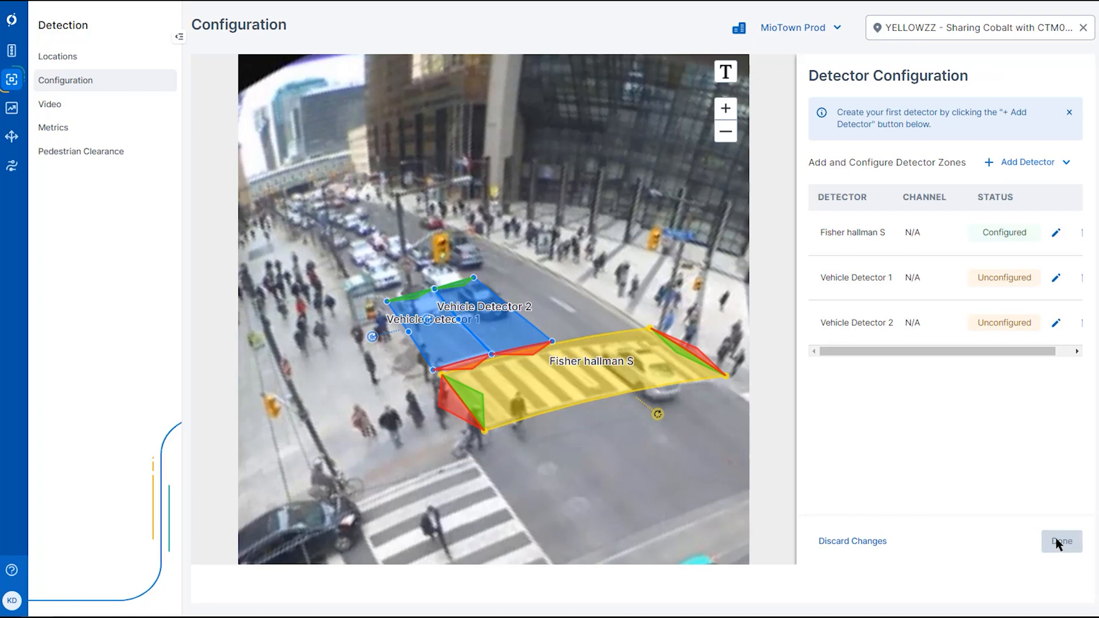
Step: Open the zone settings of Vehicle Detector 1 and rename the detector "NB Thru"
left_click(1055, 280)
left_click_drag(908, 121, 777, 111)
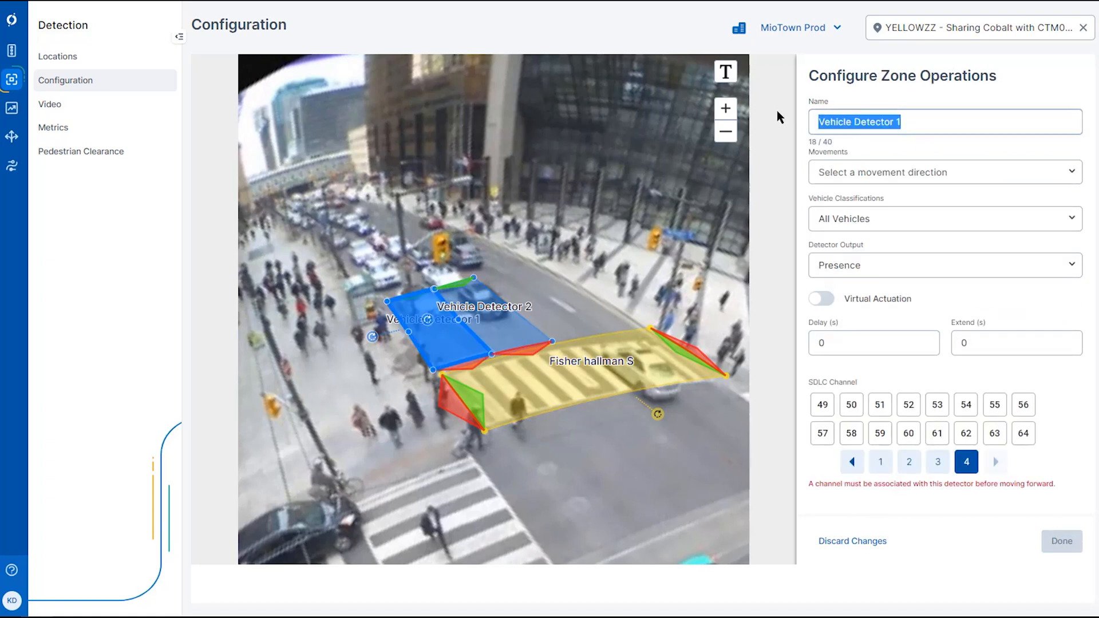
type("NB")
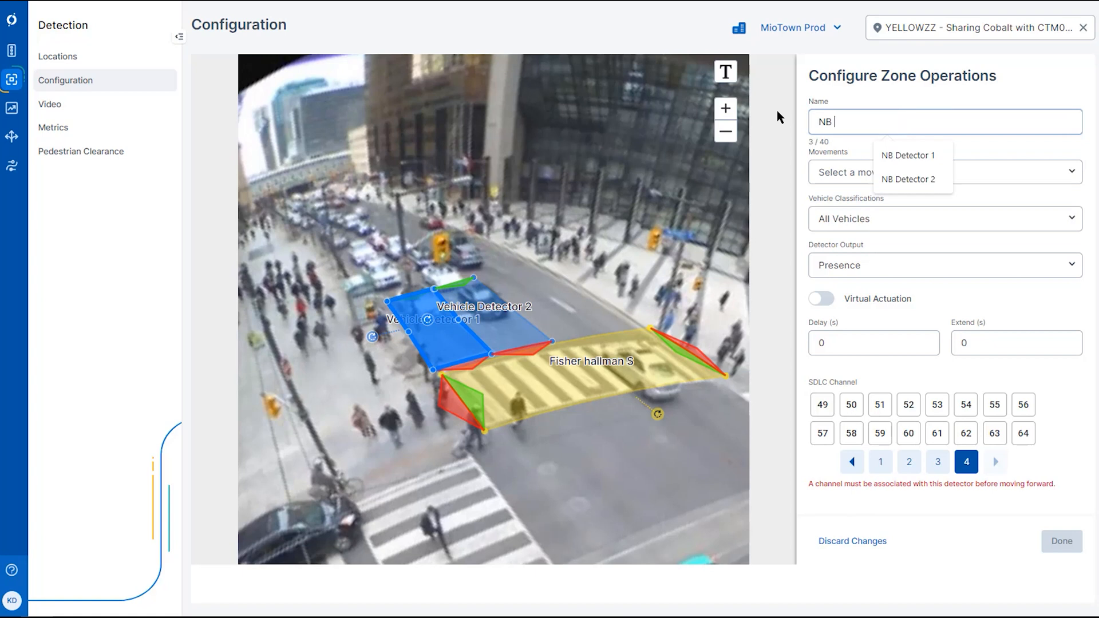
type(" Thru")
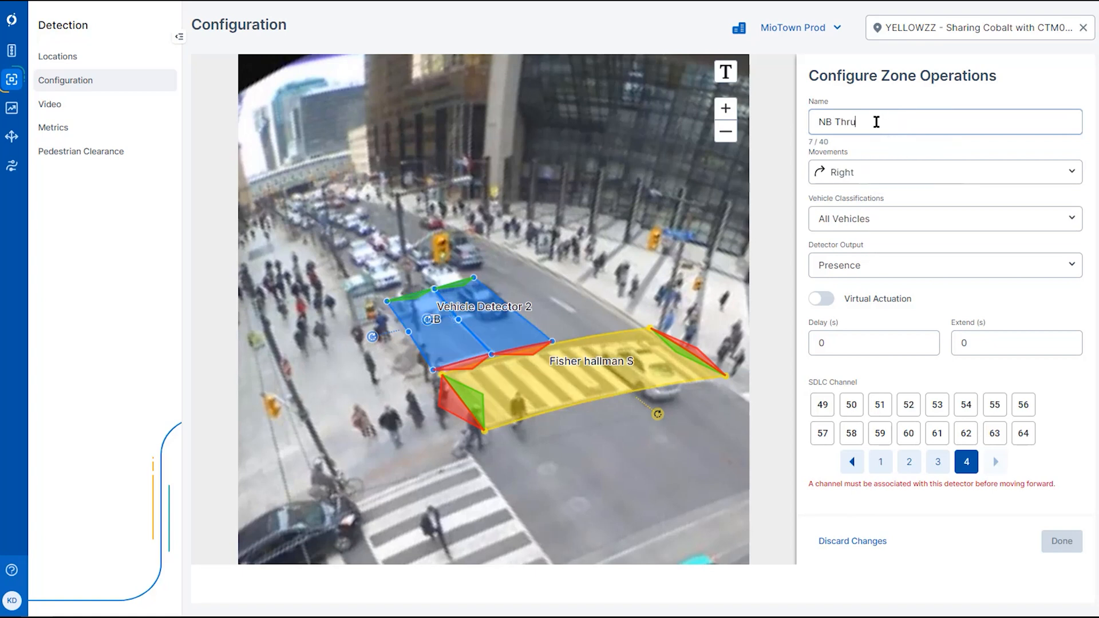
Step: Set the NB Thru detector's movement to Thru, assign SDLC channel 49, keep All Vehicles as its classification, and save the settings
left_click(878, 174)
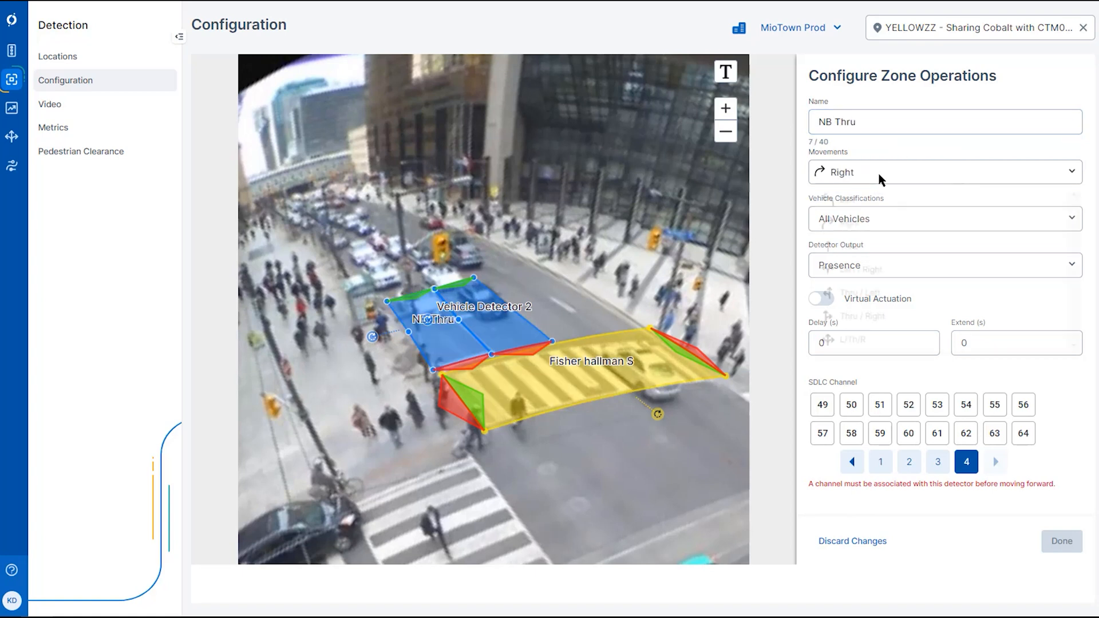
left_click(880, 250)
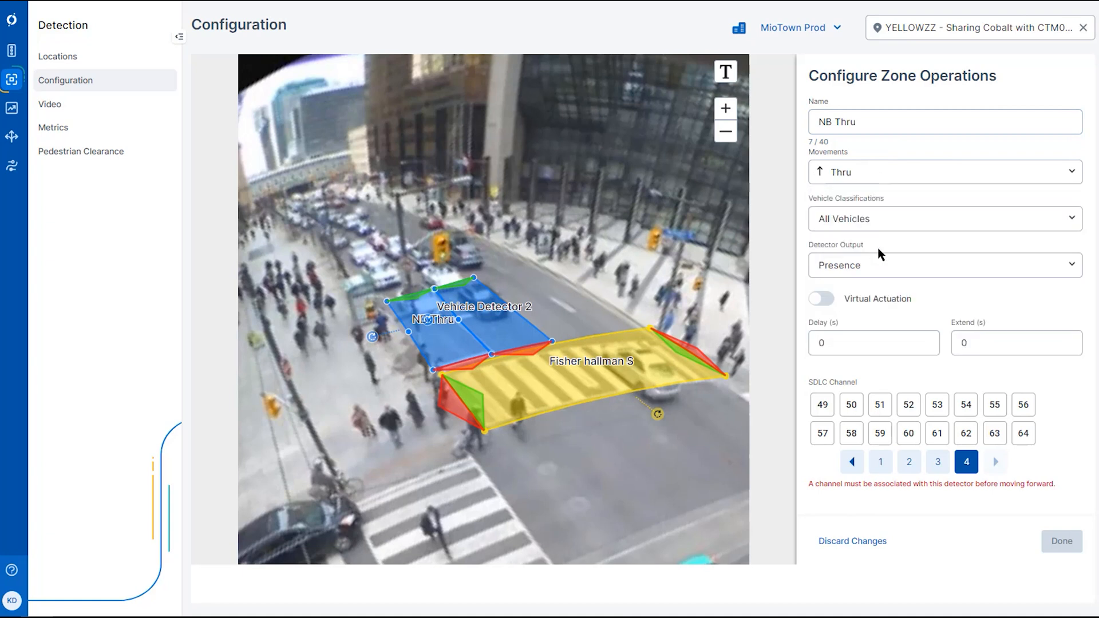
left_click(953, 223)
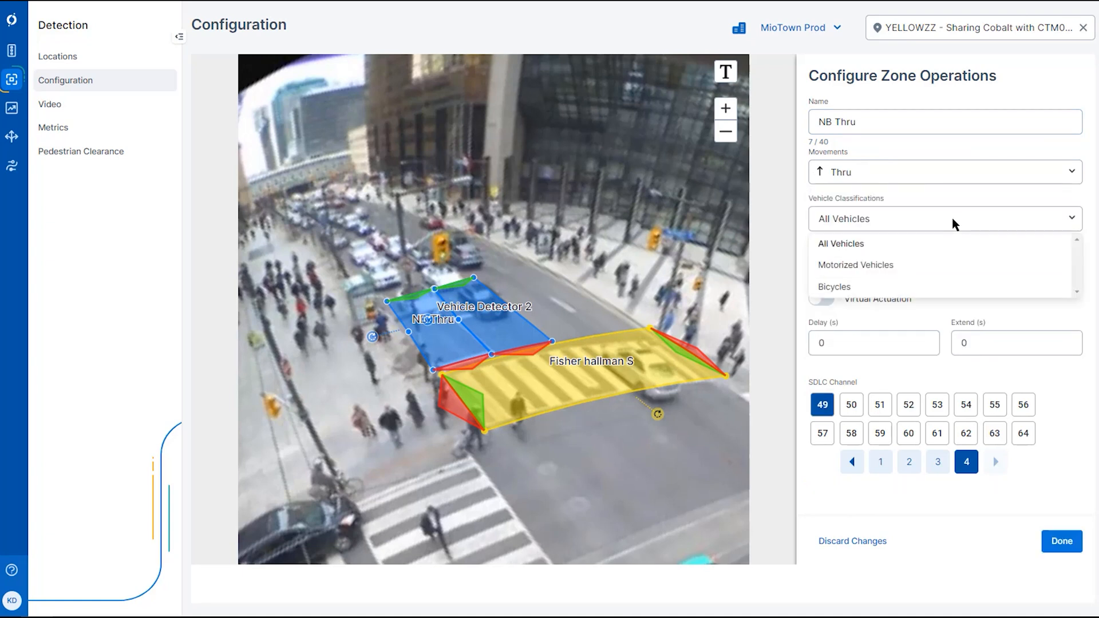
left_click(953, 223)
left_click(1064, 546)
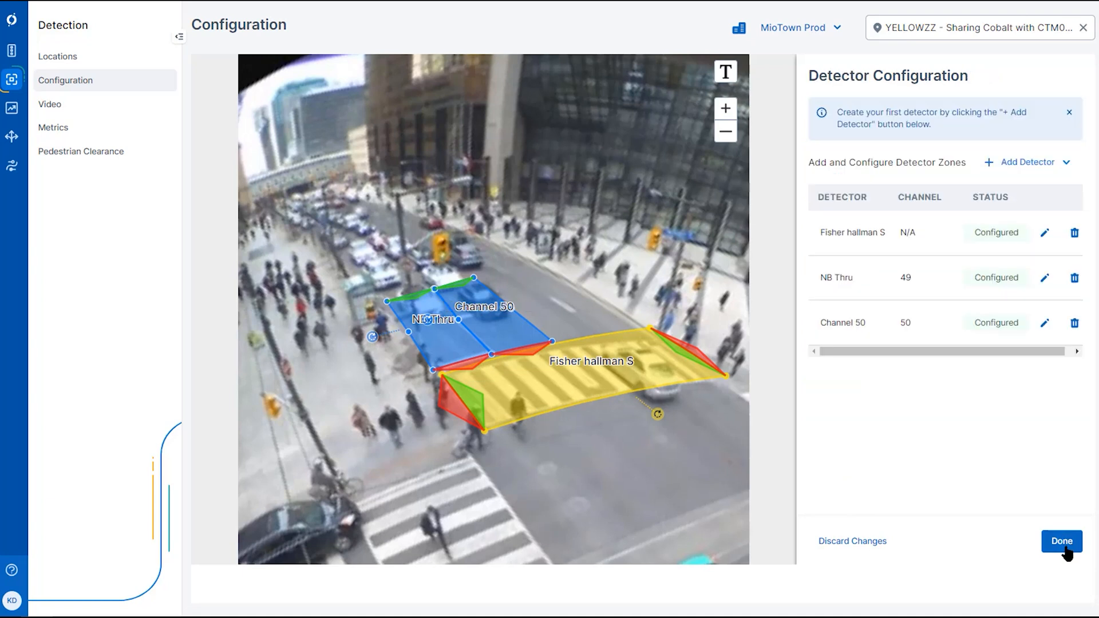
Step: Finish the detector zones for this approach view, and complete the detector configuration covering all the intersection views
left_click(1062, 543)
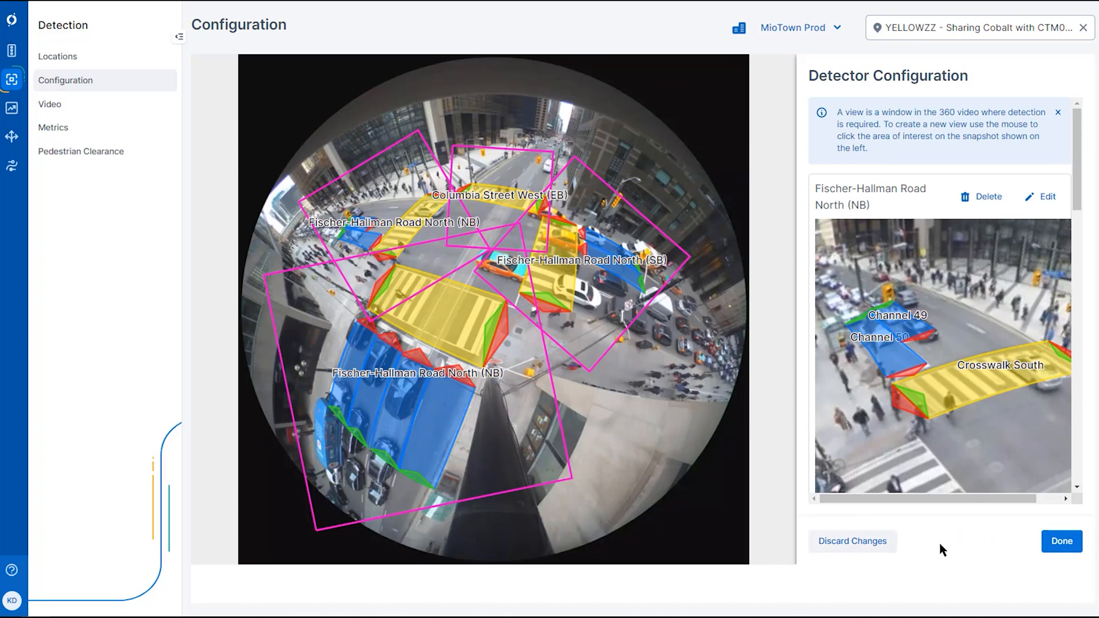
left_click(1062, 542)
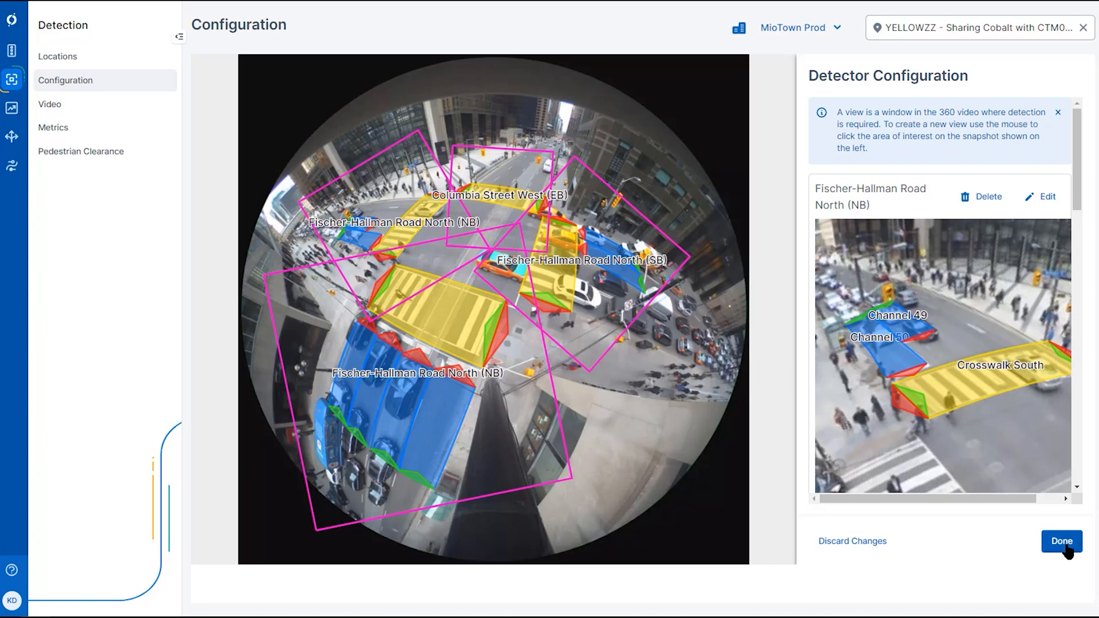